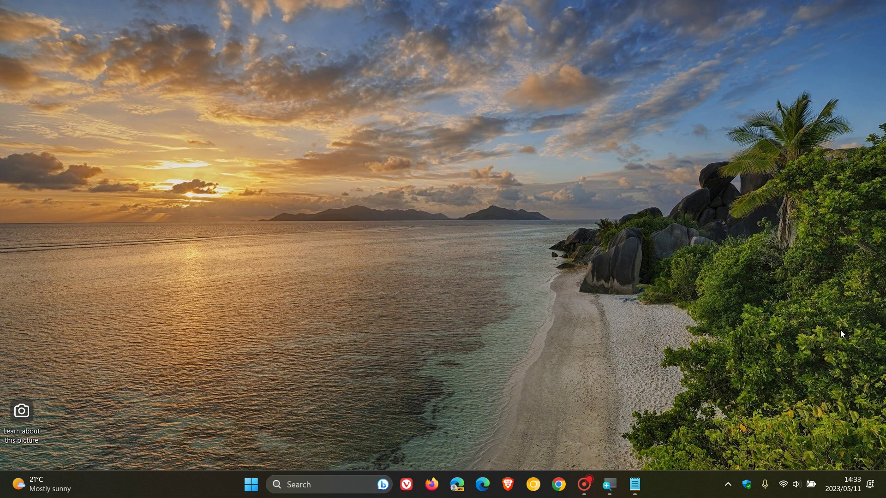
Step: Review the Windows Update history of 11 quality updates in Settings, then minimize Settings
mouse_move(849, 487)
click(251, 485)
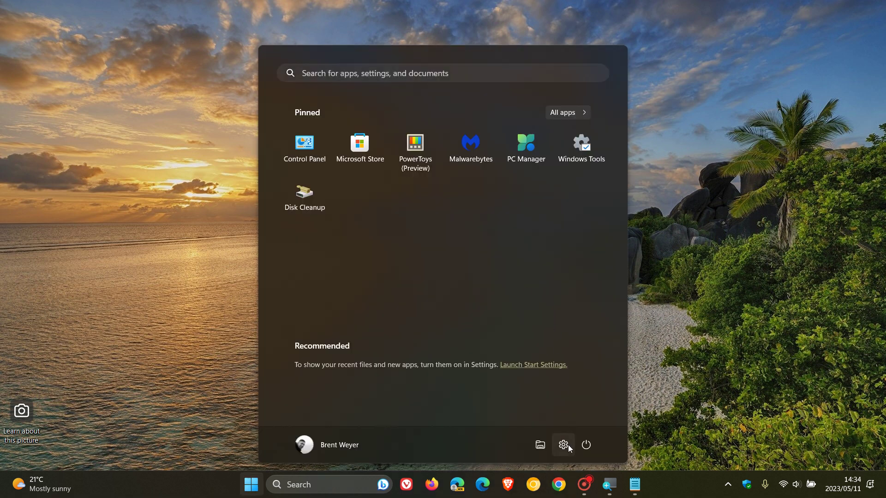
click(569, 445)
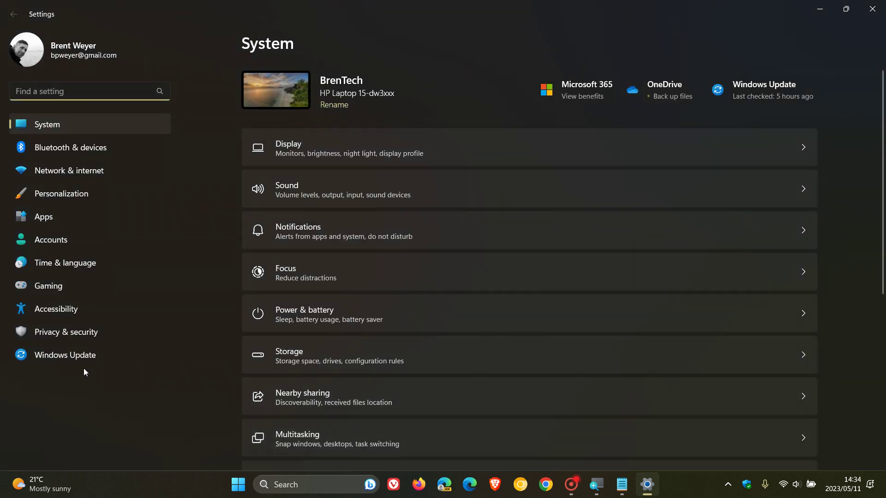
click(80, 361)
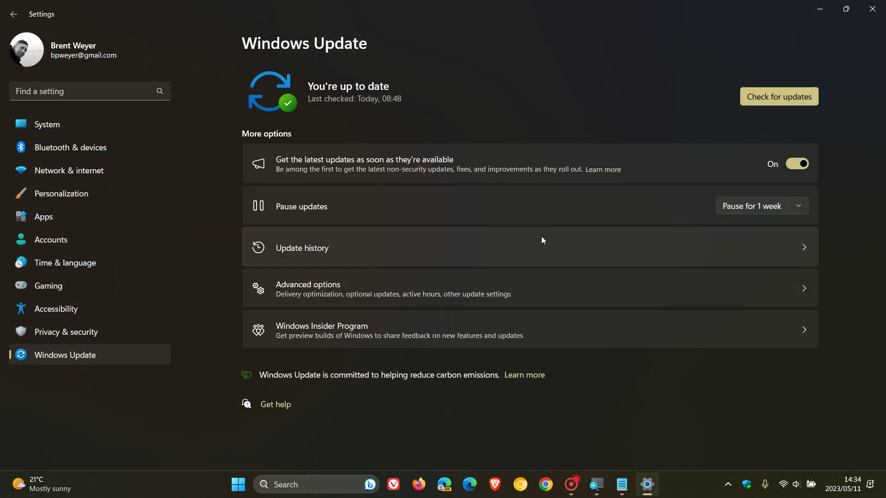
click(541, 242)
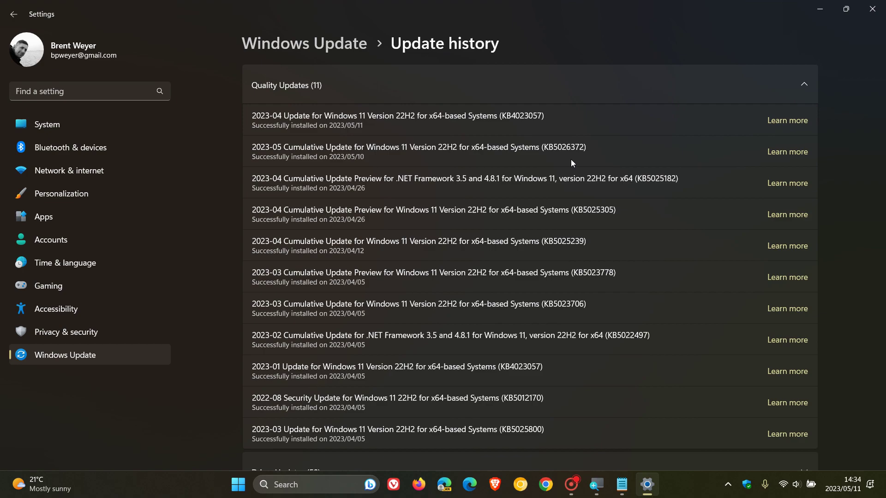
click(821, 10)
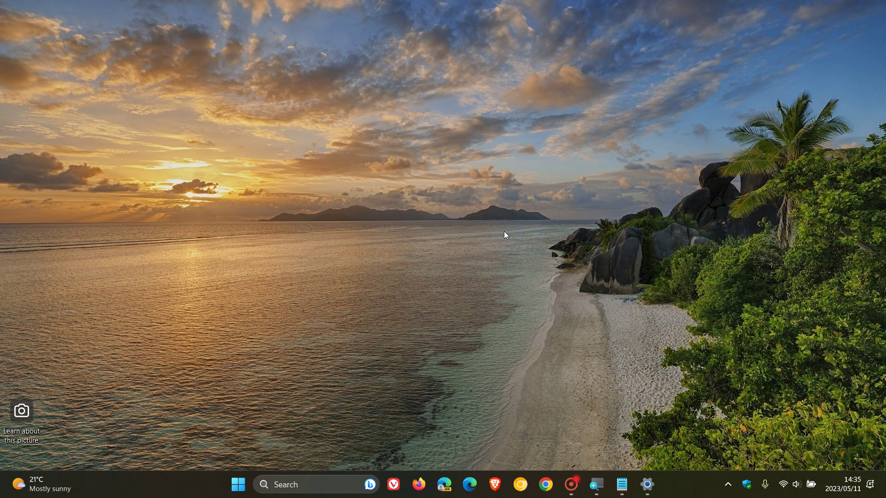
Step: Launch Registry Editor by running regedit from the Start button's Run dialog
right_click(237, 493)
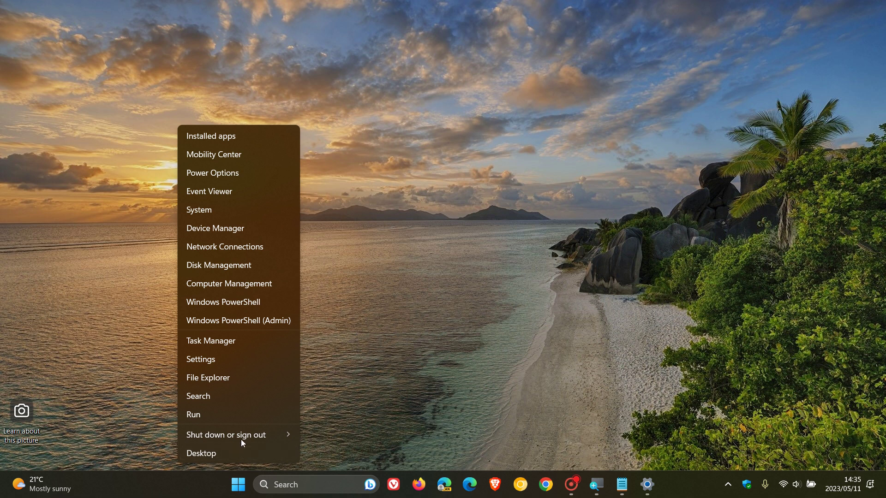
click(244, 415)
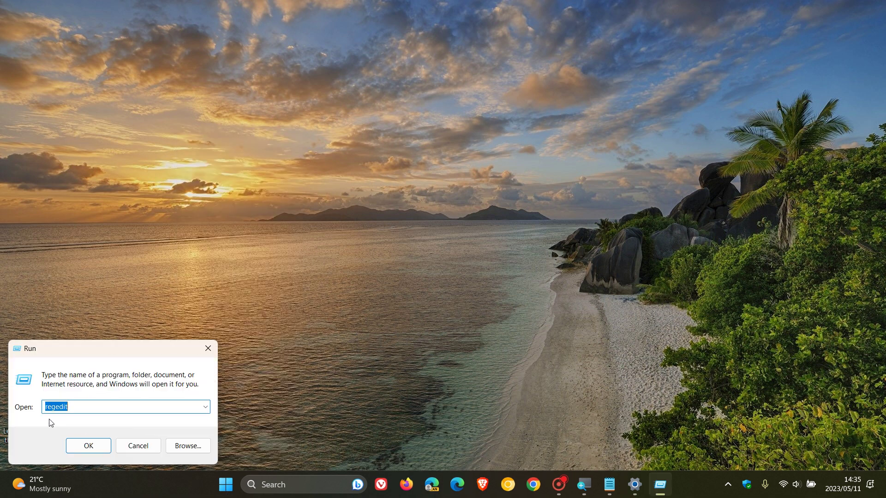
click(100, 450)
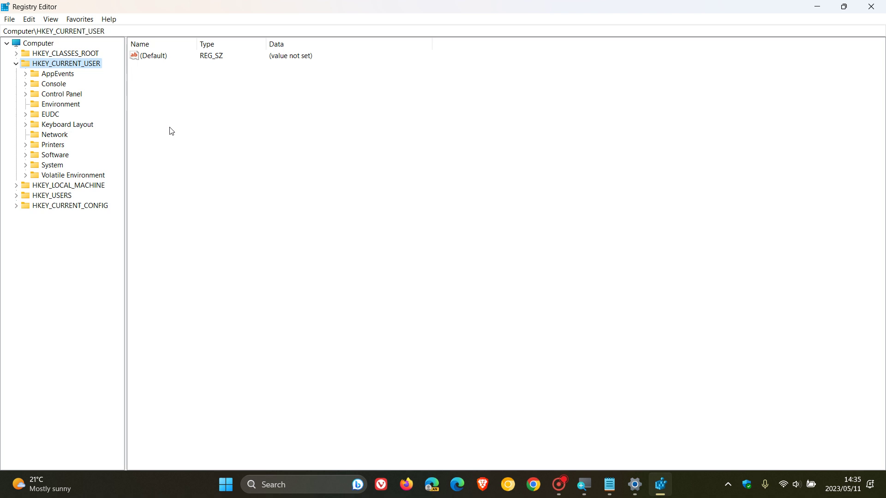
Step: Navigate the key tree to HKEY_CURRENT_USER\Software\Microsoft\Windows\CurrentVersion\Explorer\Advanced
click(26, 156)
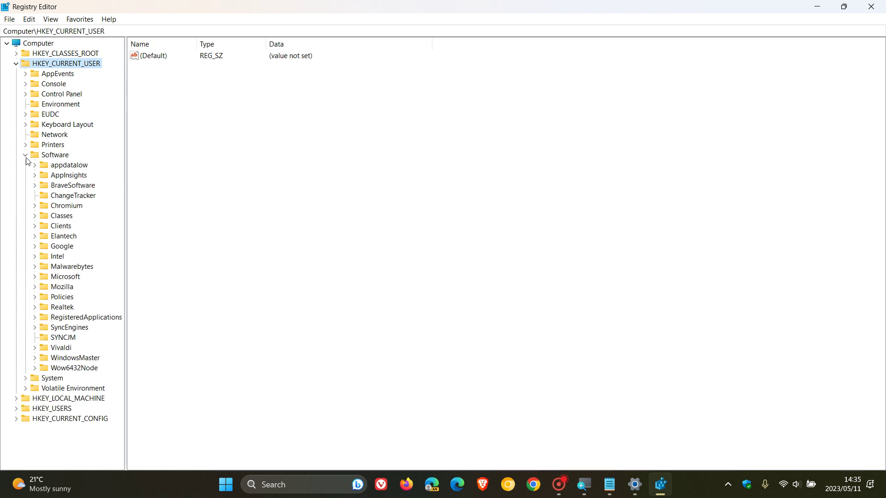
click(34, 277)
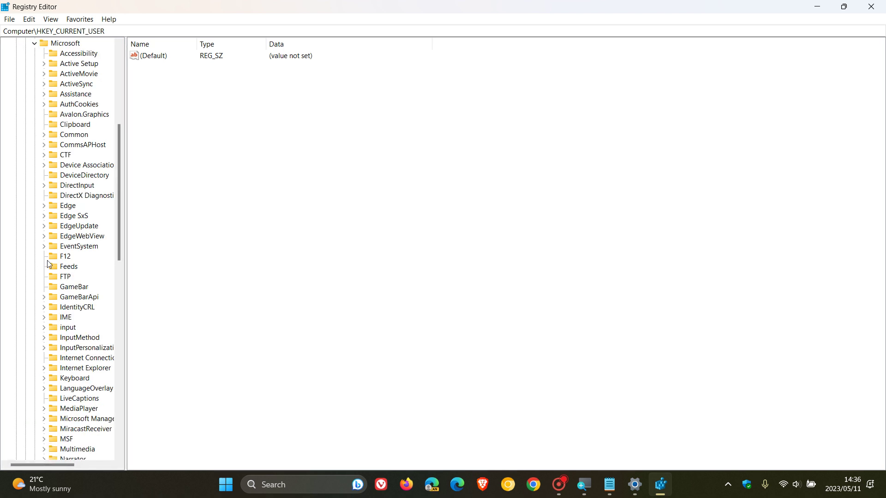
scroll(74, 316, down, 16)
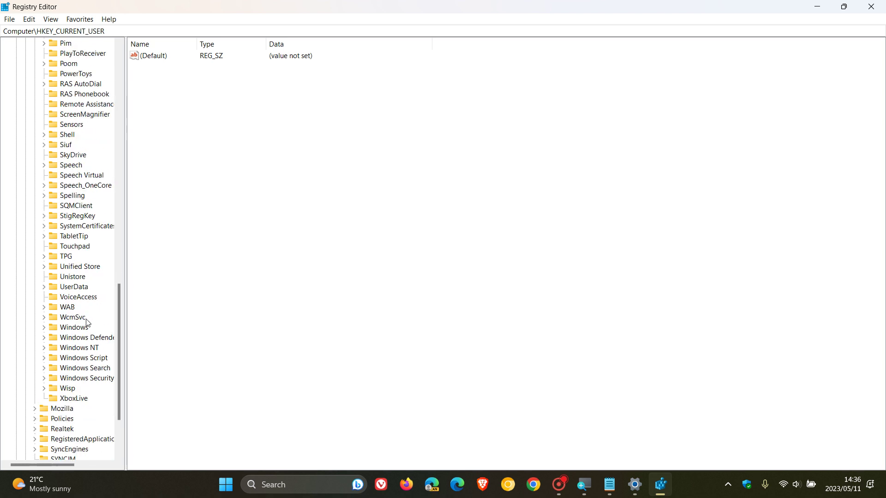
click(44, 328)
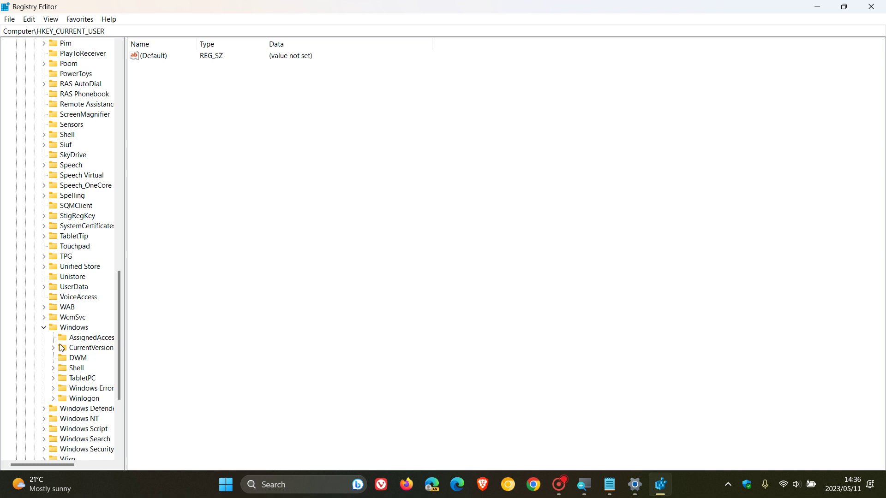
click(53, 348)
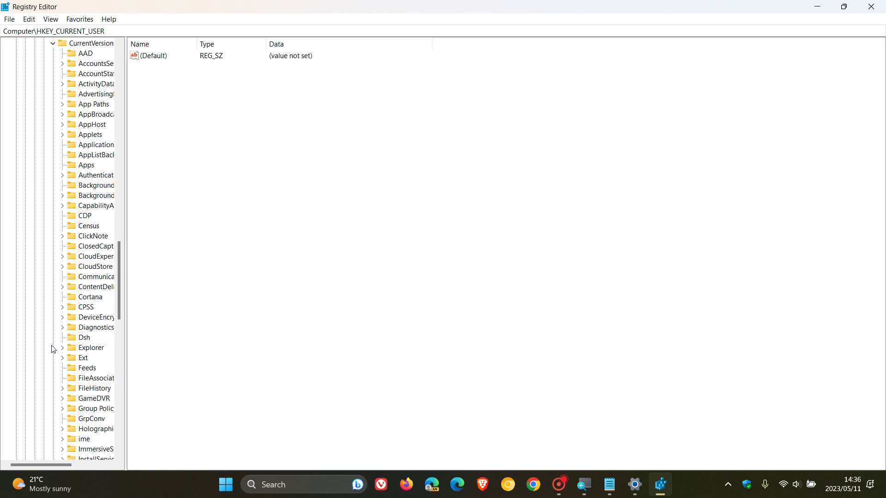
drag(57, 464, 78, 465)
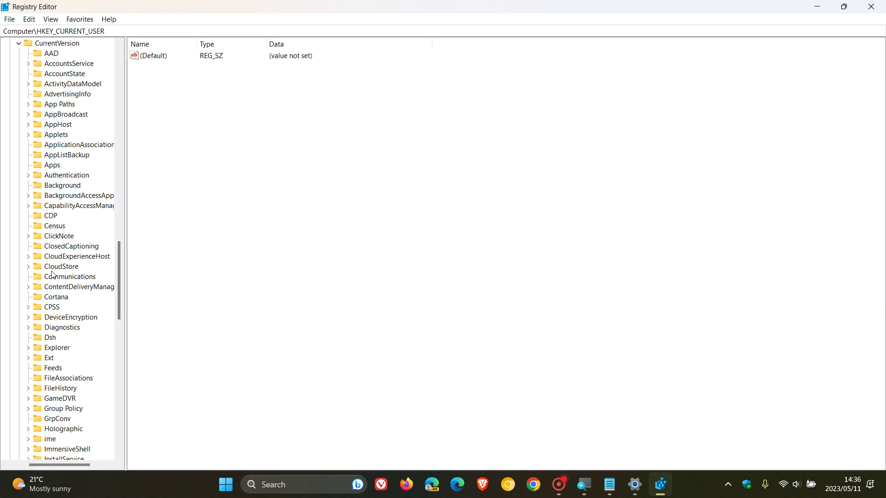
scroll(53, 272, down, 2)
scroll(70, 267, down, 1)
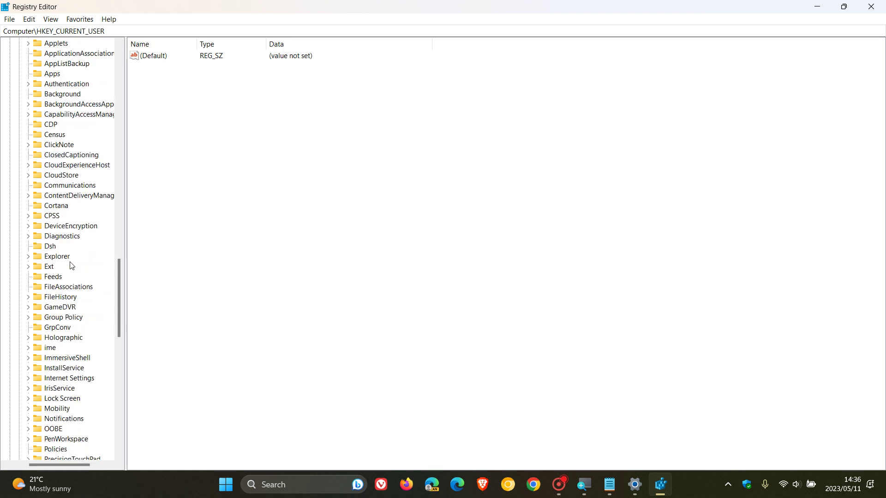
click(28, 257)
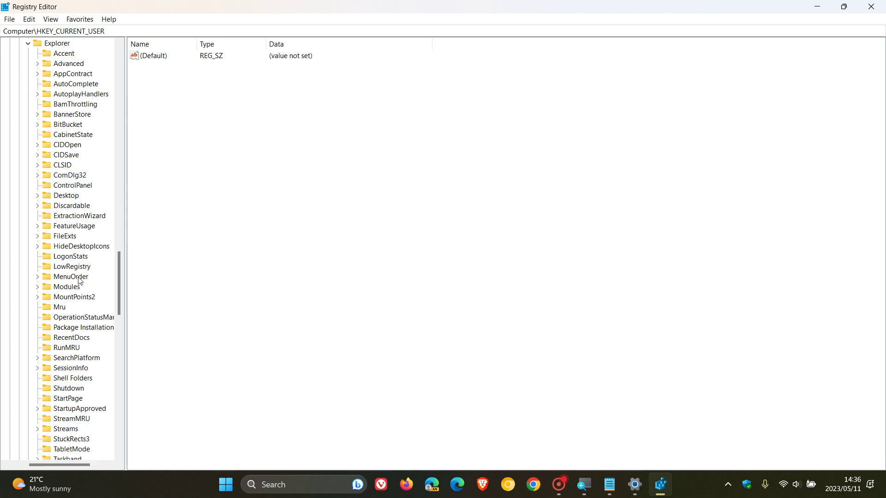
click(76, 67)
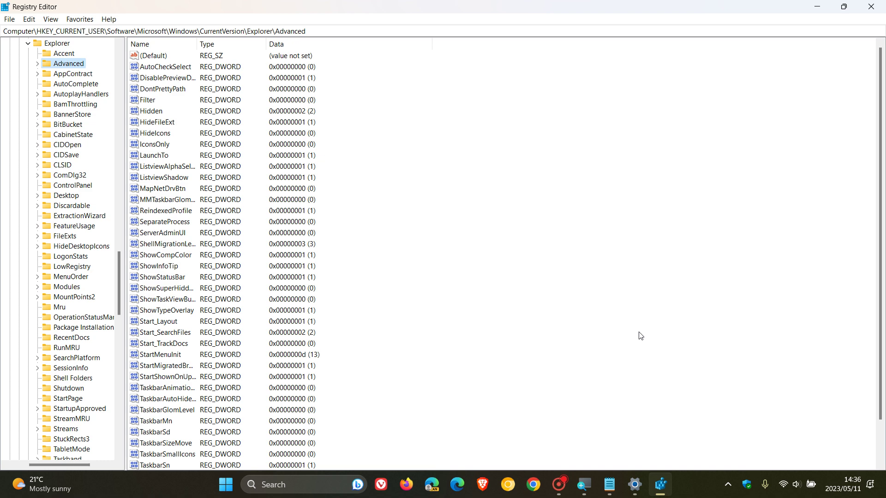
Step: Copy the text ShowSecondsInSystemClock from Notepad, then minimize Notepad
click(608, 495)
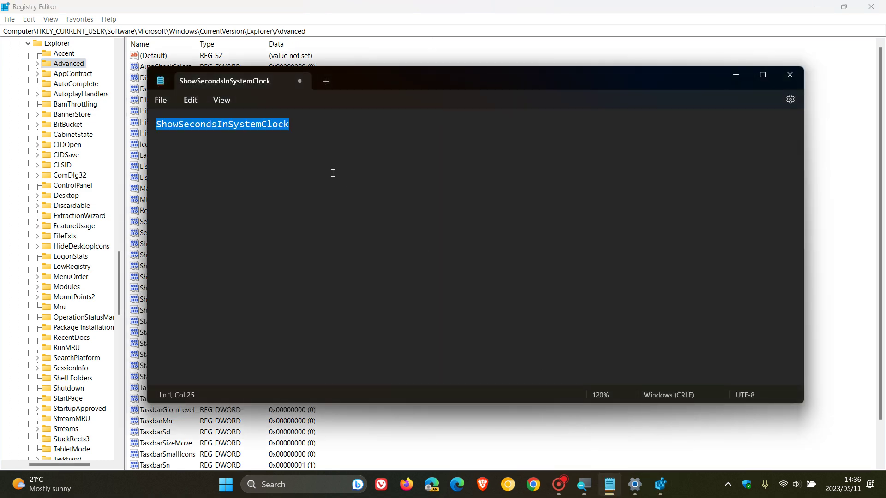
right_click(250, 127)
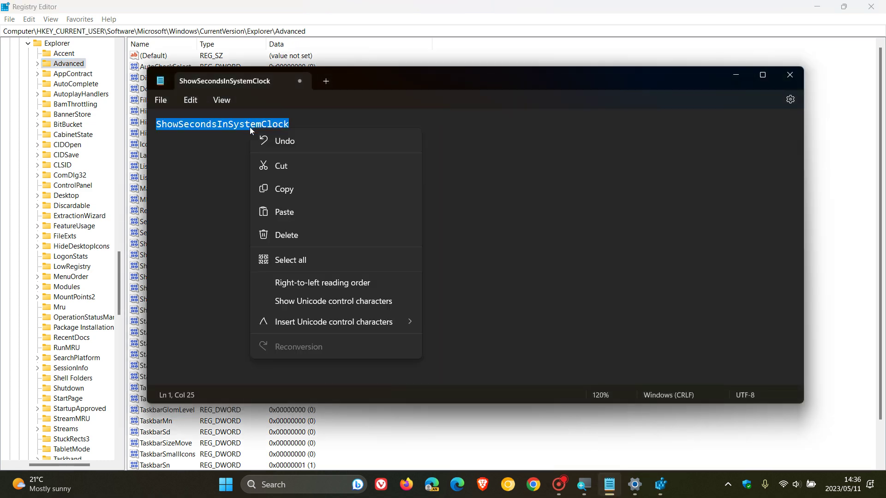
click(331, 195)
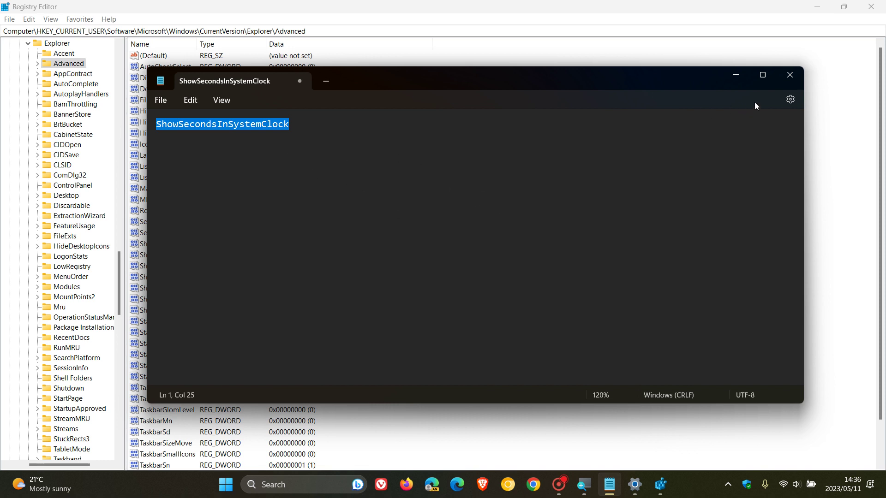
click(735, 76)
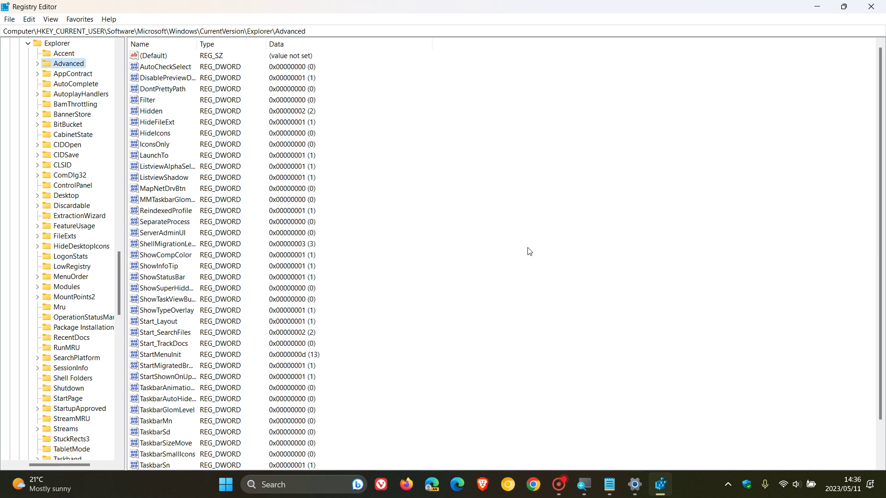
Step: Create a new DWORD (32-bit) value under Advanced named ShowSecondsInSystemClock
right_click(70, 65)
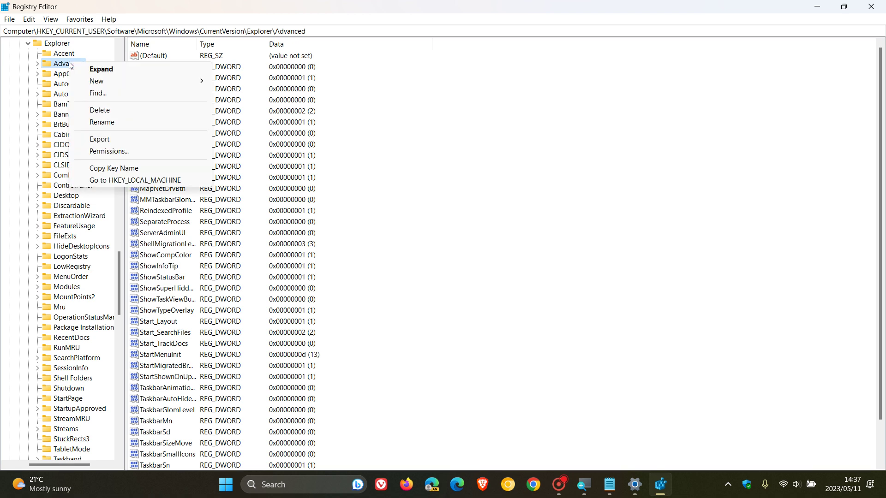
mouse_move(124, 83)
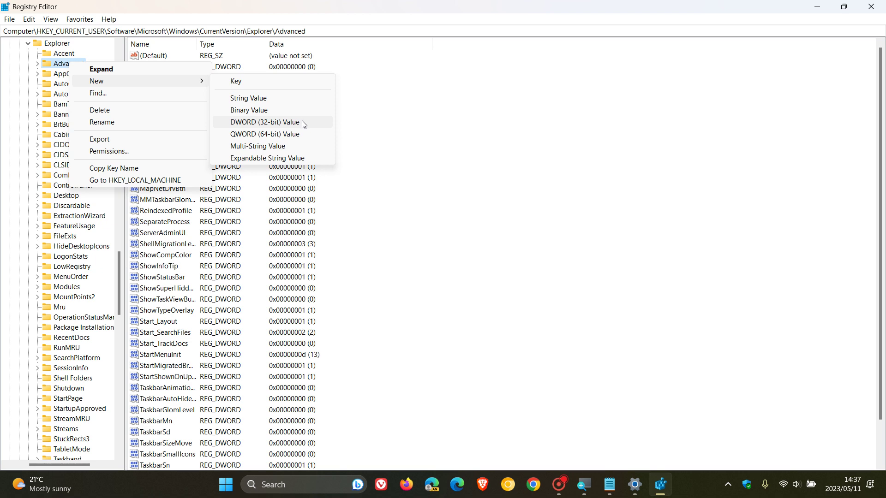
click(265, 122)
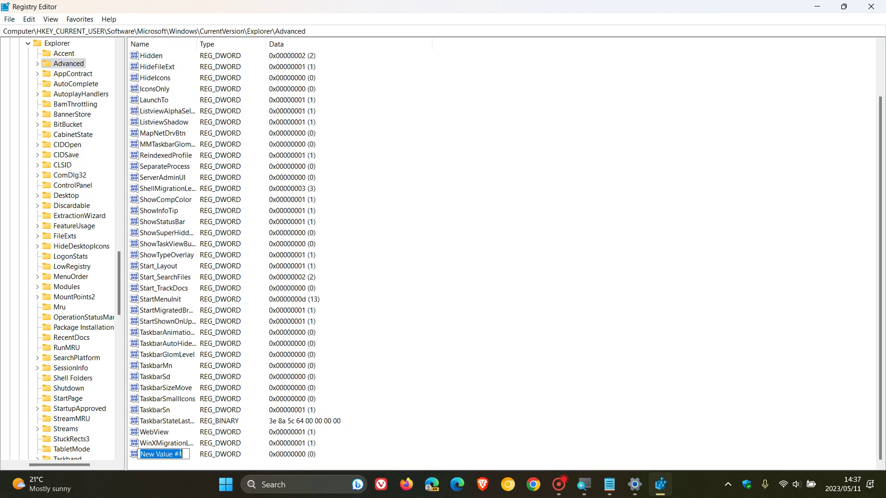
right_click(179, 454)
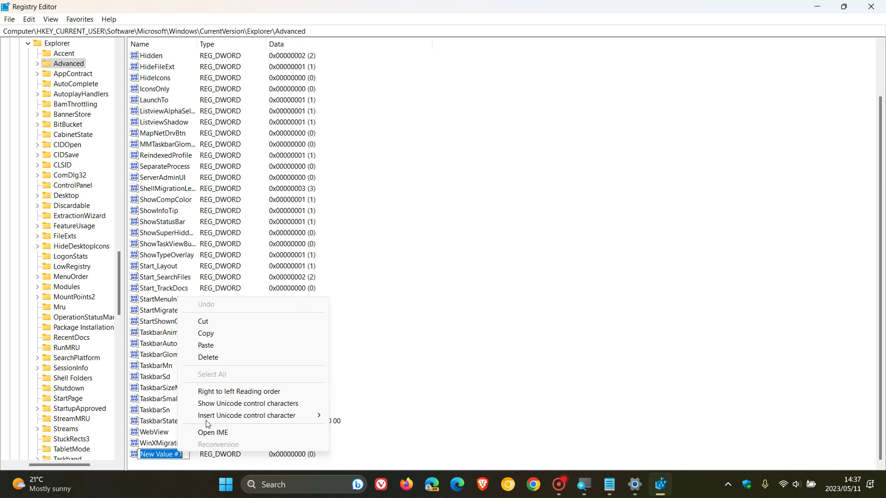
click(238, 346)
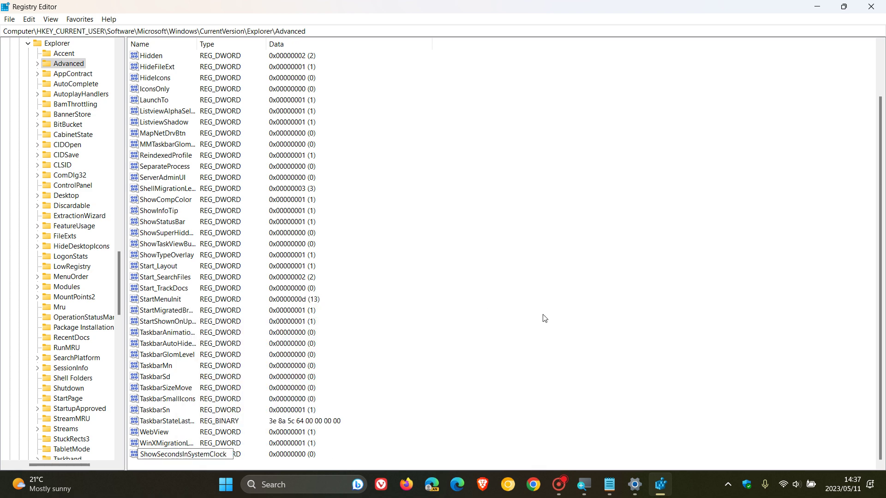
key(Return)
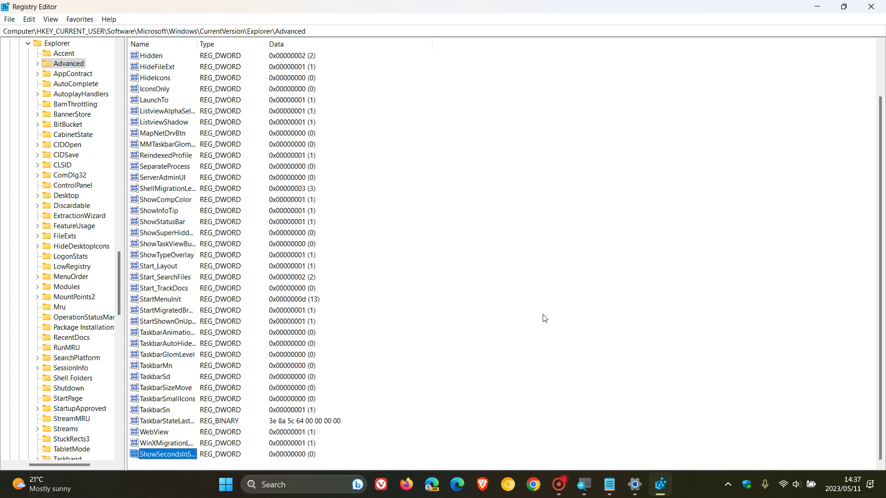
click(544, 318)
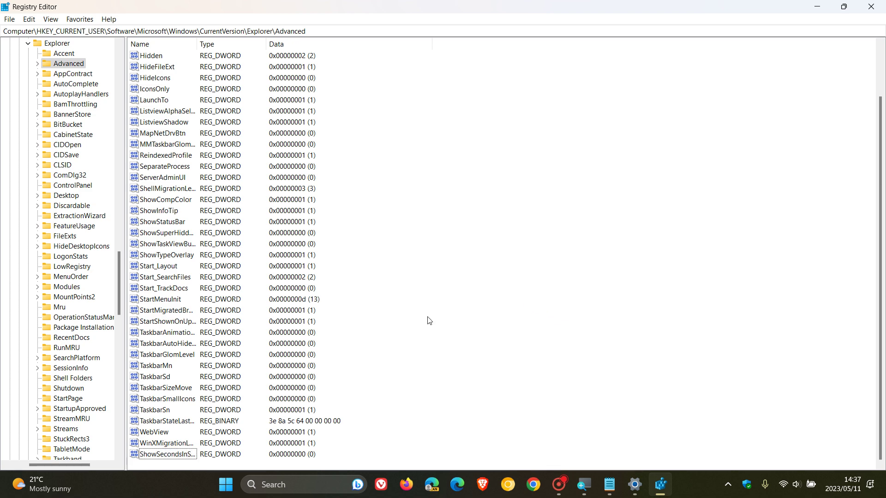
Step: Set ShowSecondsInSystemClock's value data to 1
double_click(178, 455)
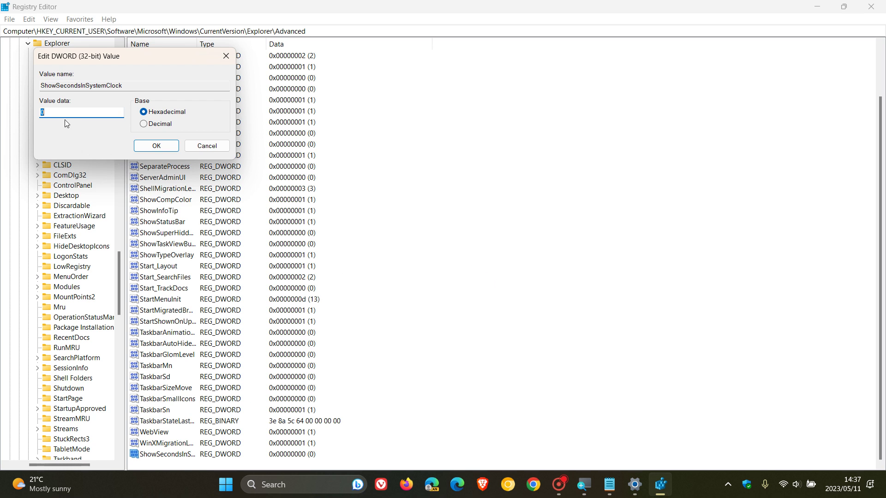
text(1)
click(173, 149)
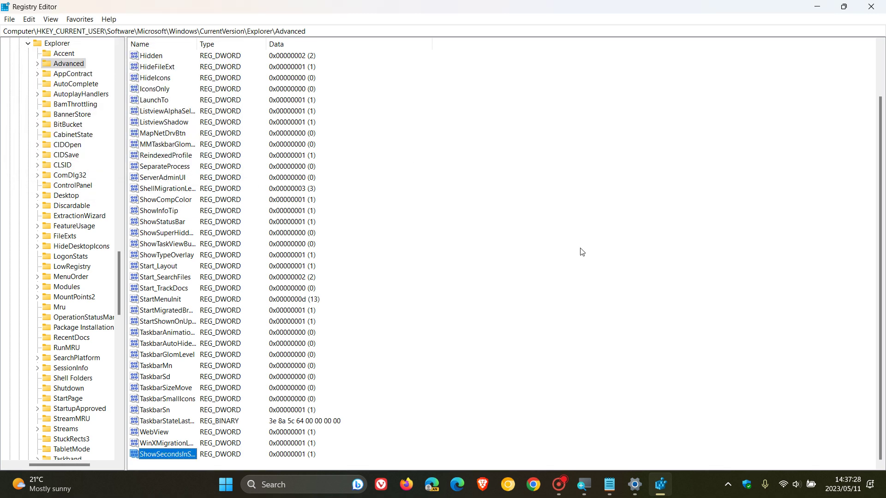
Step: Minimize Registry Editor and check the taskbar clock's seconds with Magnifier at 200%, then reset to 100%
click(818, 6)
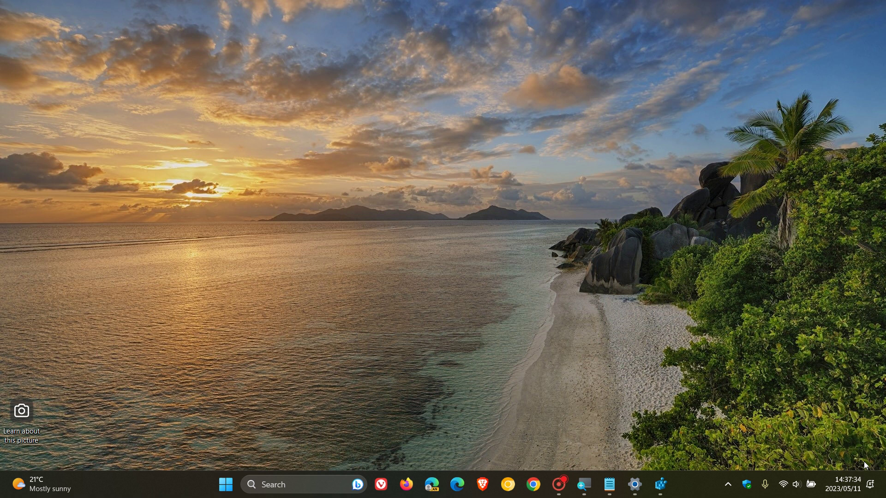
mouse_move(584, 485)
click(576, 464)
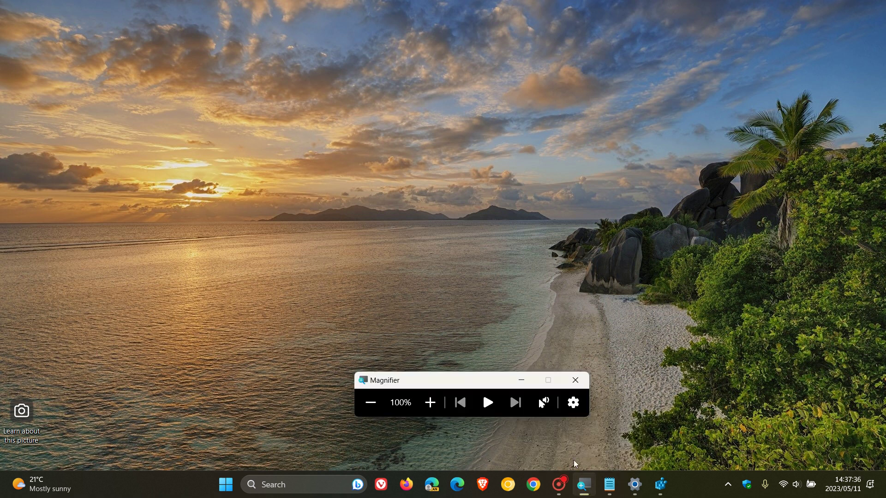
click(430, 402)
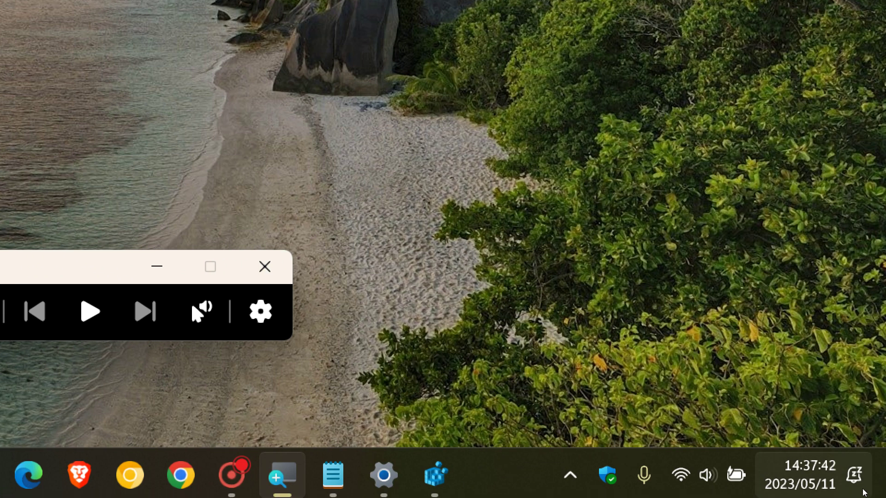
mouse_move(864, 489)
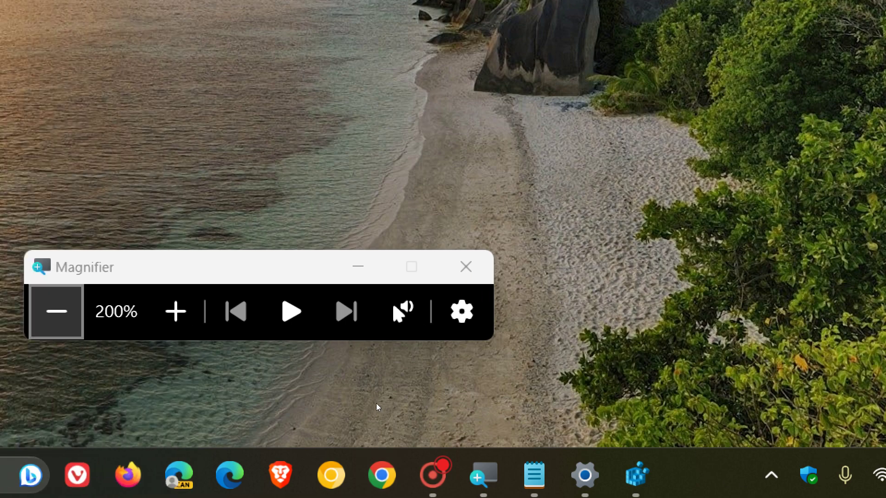
click(55, 310)
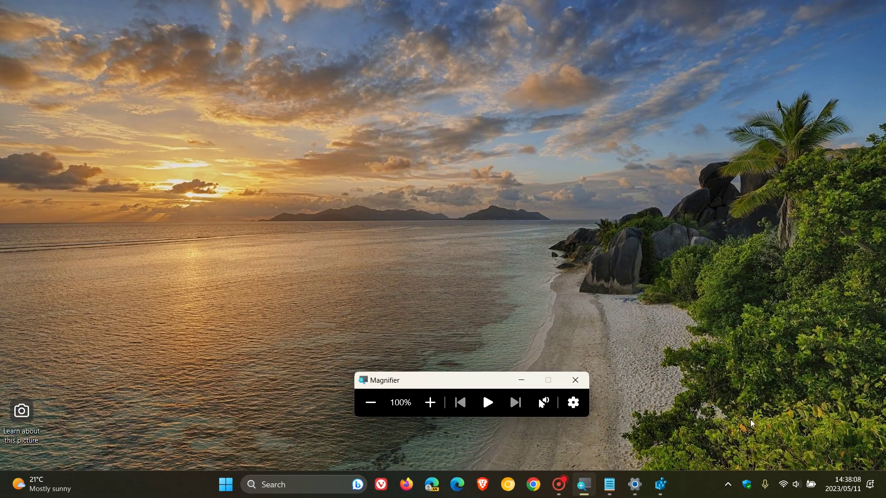
Step: Return to Registry Editor, minimize Magnifier, and select the ShowSecondsInSystemClock value
click(659, 482)
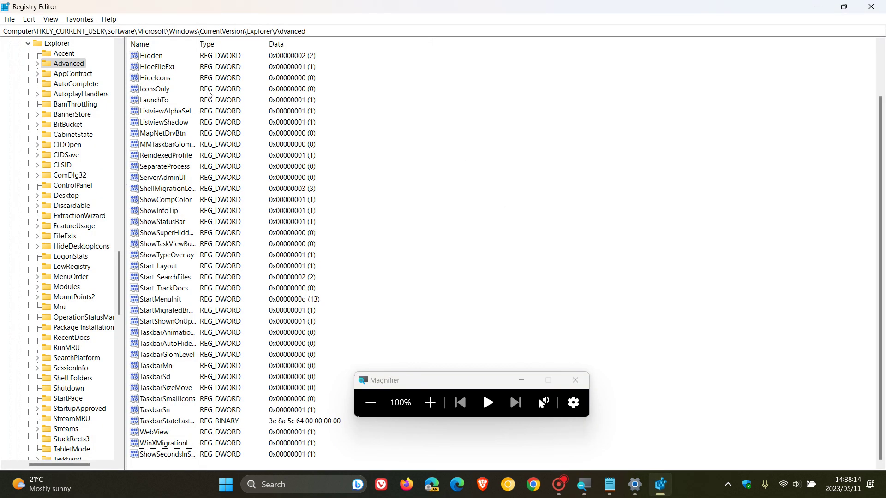
click(8, 20)
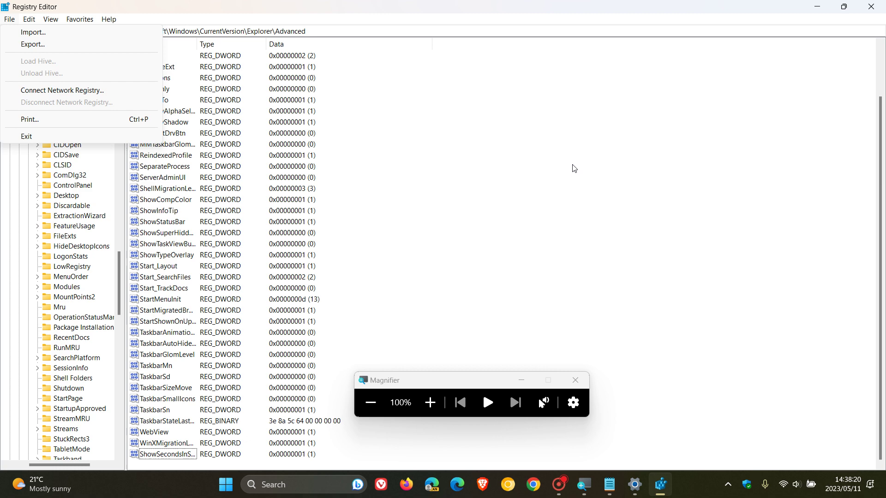
click(595, 166)
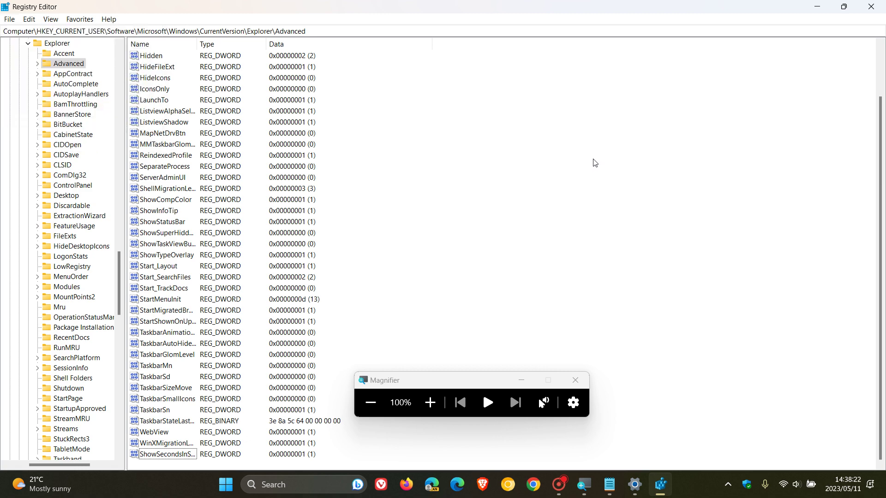
click(520, 381)
click(10, 20)
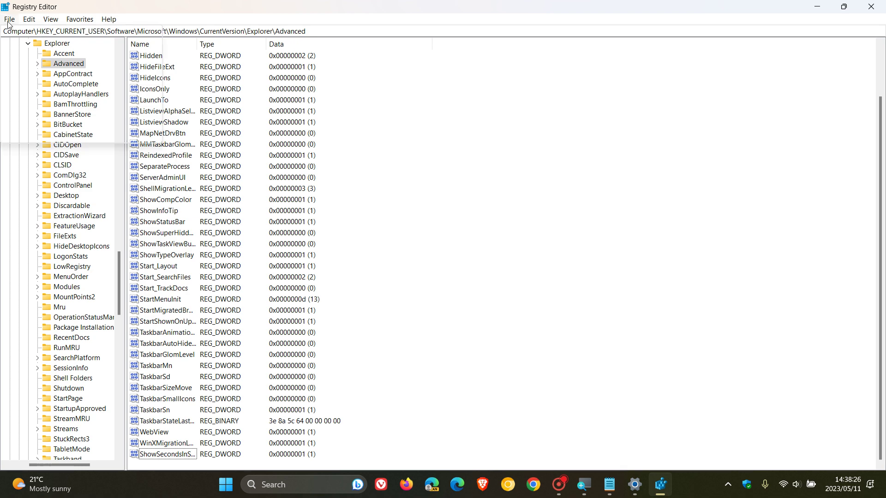
click(577, 254)
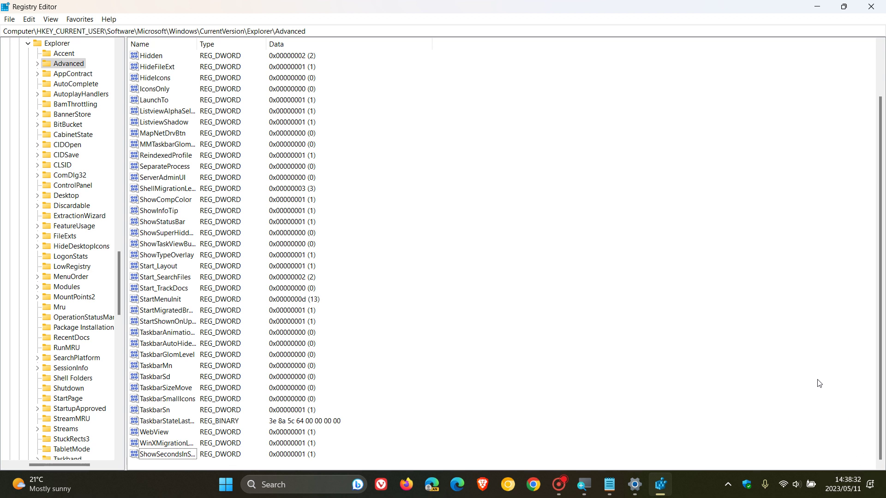
click(172, 456)
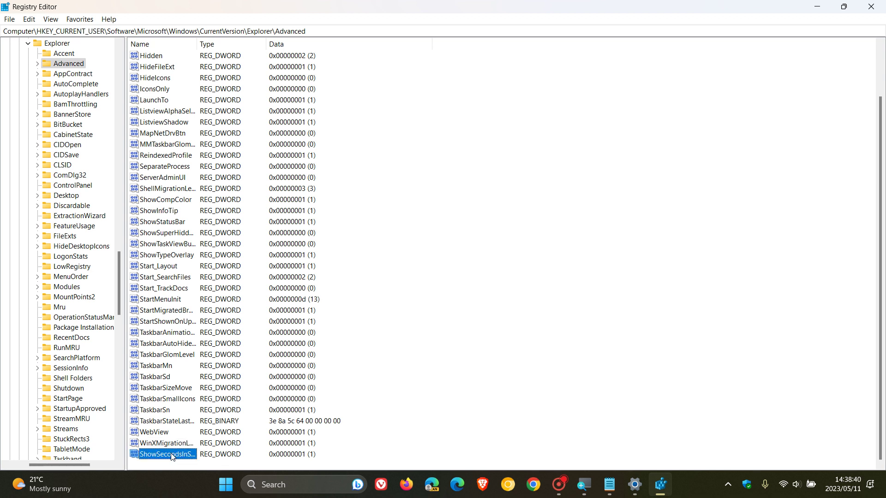
Step: Delete the ShowSecondsInSystemClock value, confirming with Yes, and minimize Registry Editor
right_click(172, 455)
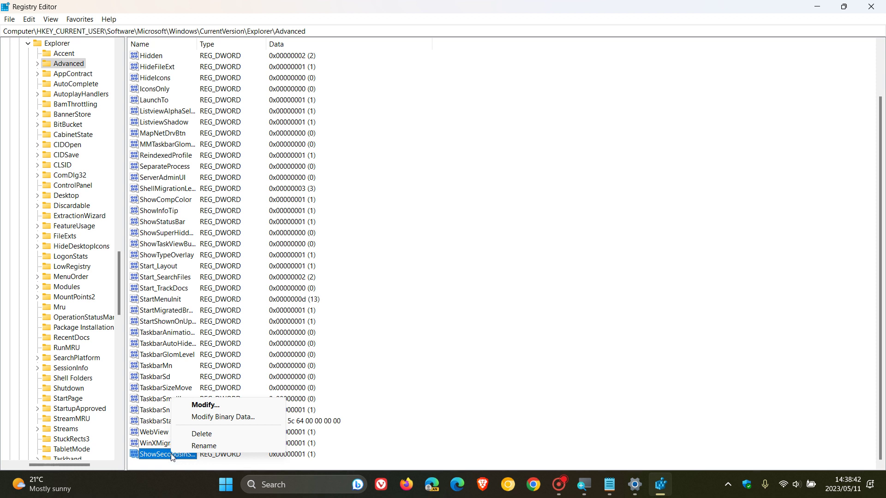
click(211, 435)
click(531, 245)
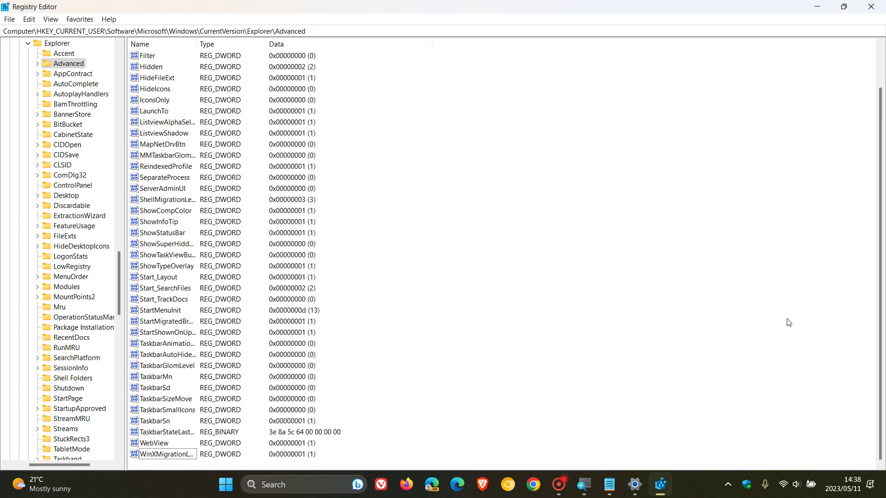
click(816, 11)
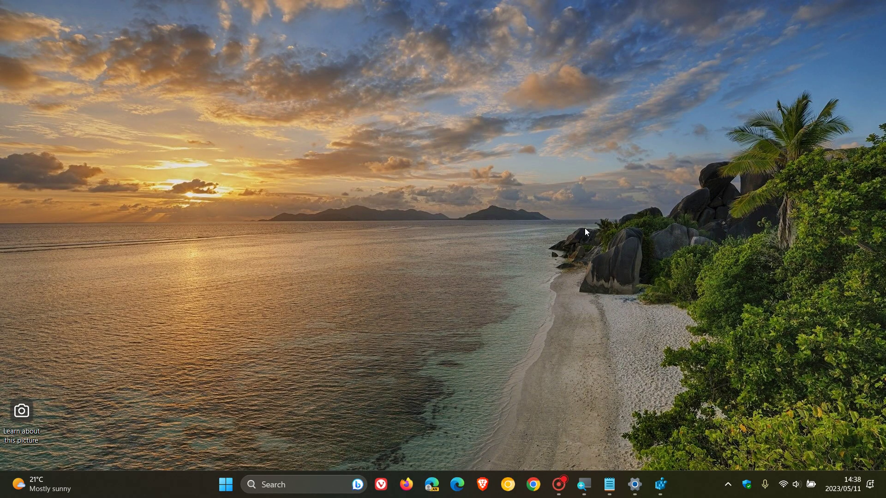